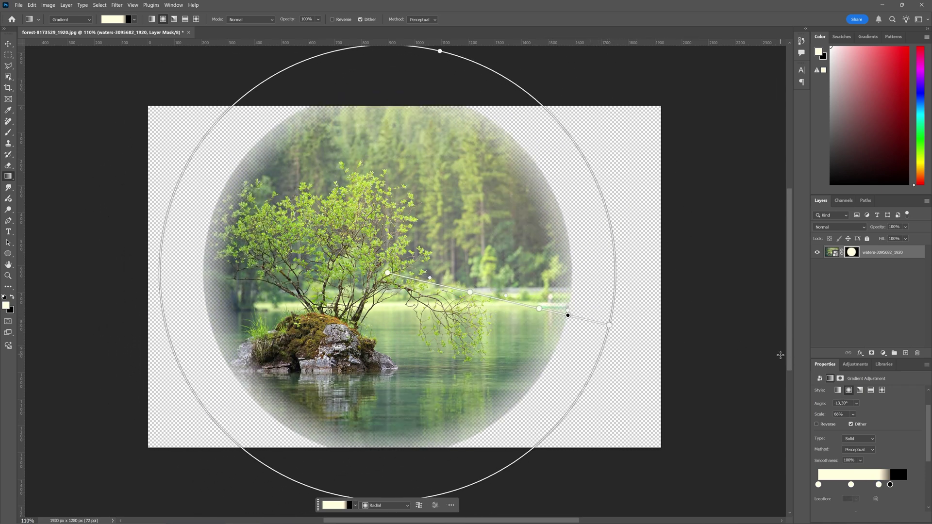
Cancel the live radial gradient, leaving the photo layer unmasked as a Smart Object
key(Escape)
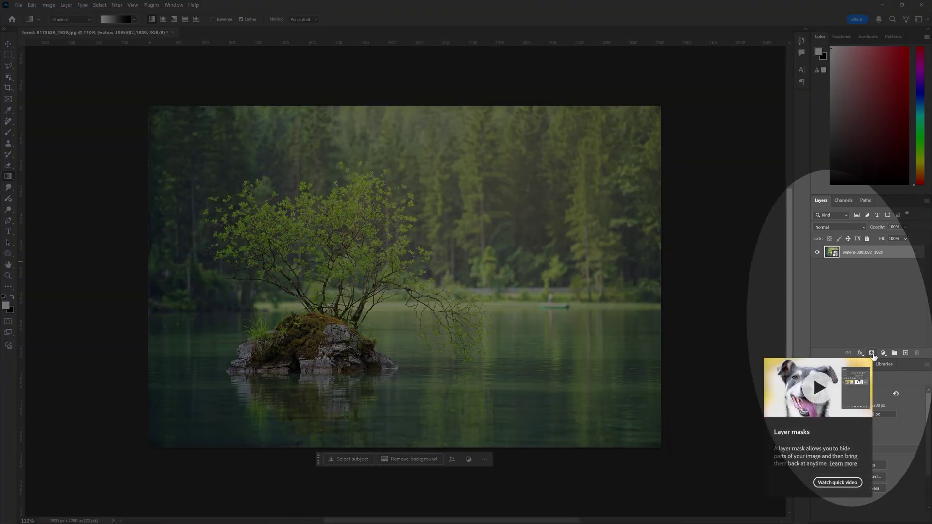
Add a white layer mask to the photo layer and switch to the Gradient Tool
click(871, 354)
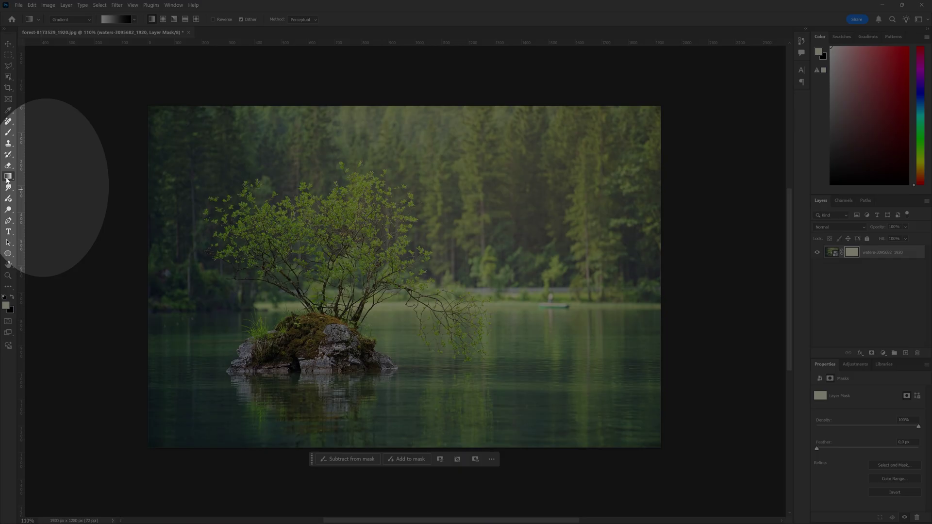
right_click(7, 177)
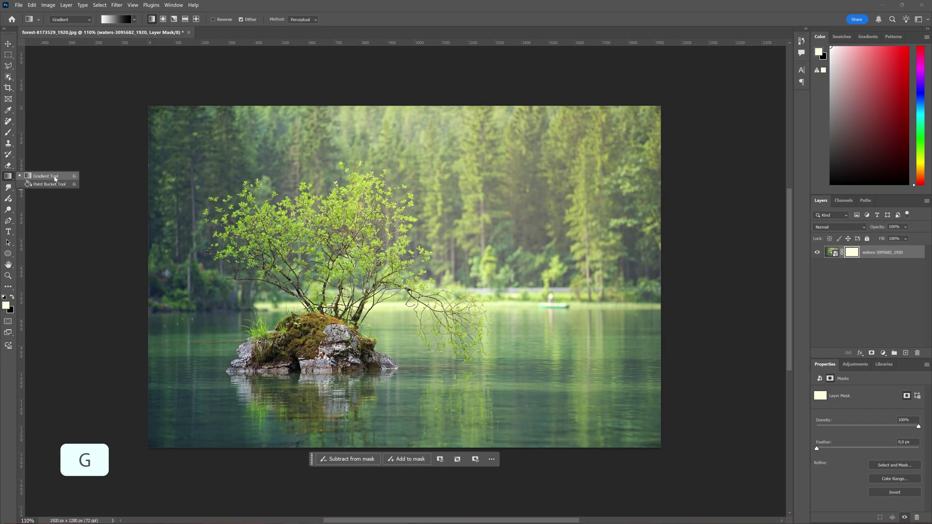
click(54, 178)
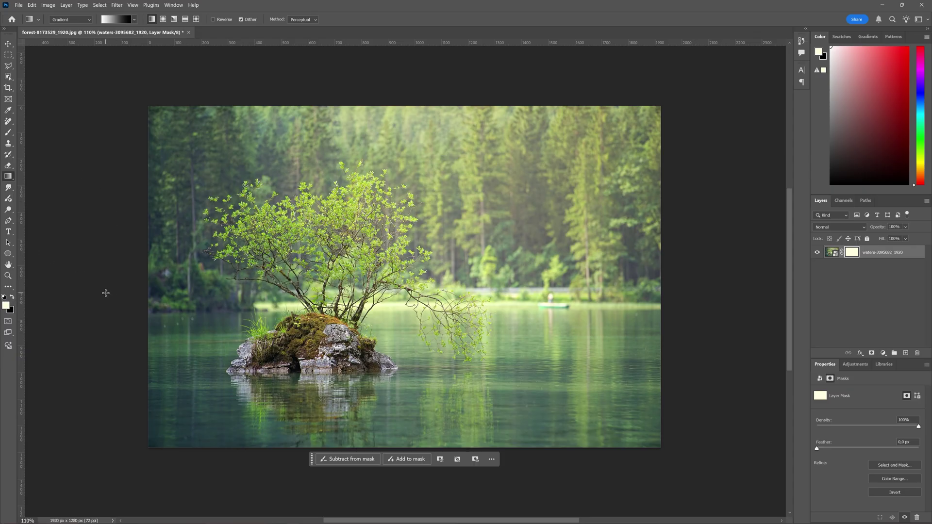
Draw a left-to-right linear gradient on the mask, toggling Reverse on and back off
drag(106, 294, 632, 294)
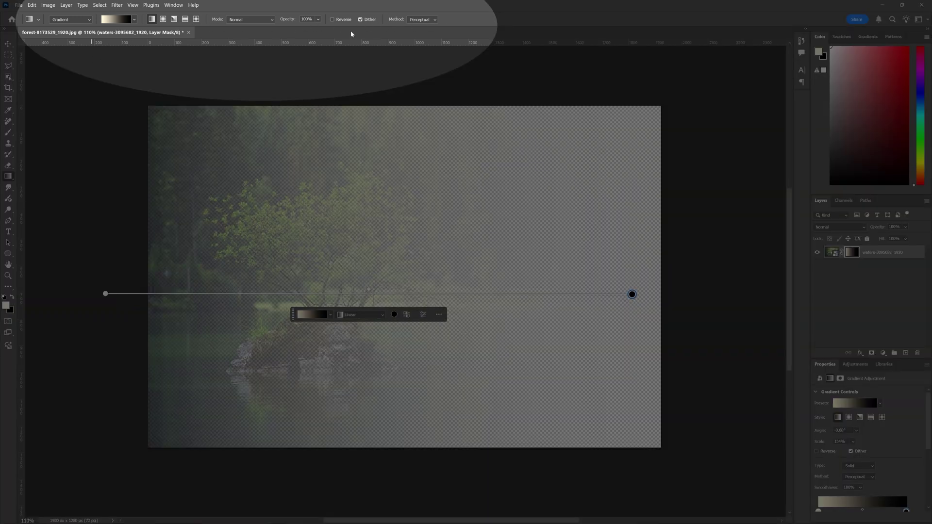
click(333, 20)
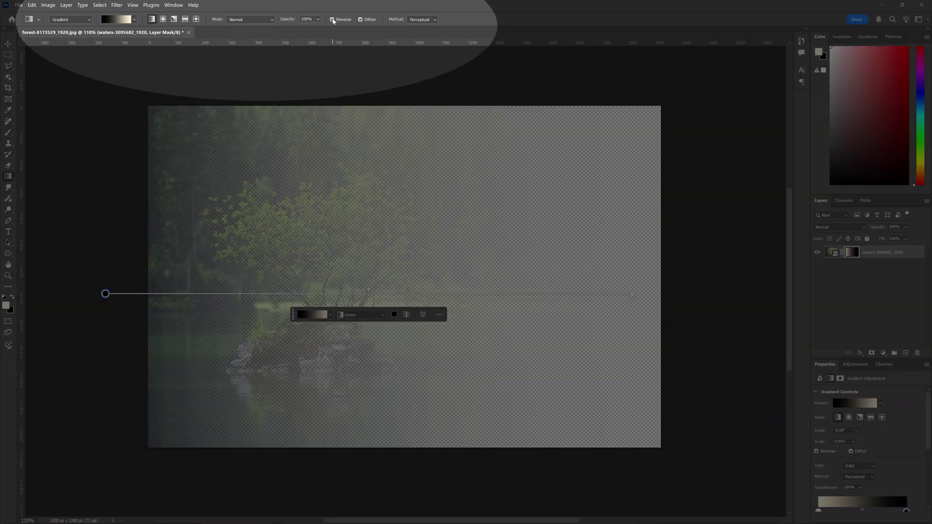
click(333, 20)
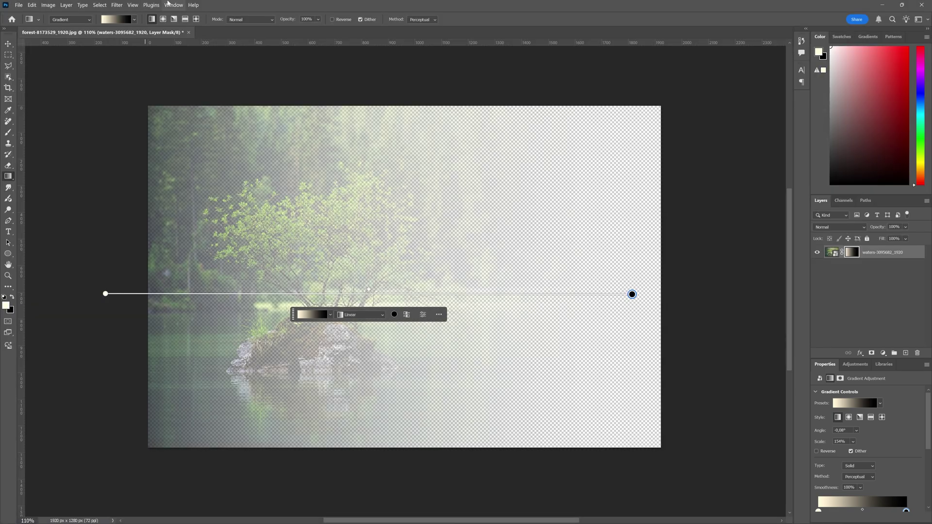
Shift the mask gradient's midpoint to location 65 in the Properties panel
click(170, 5)
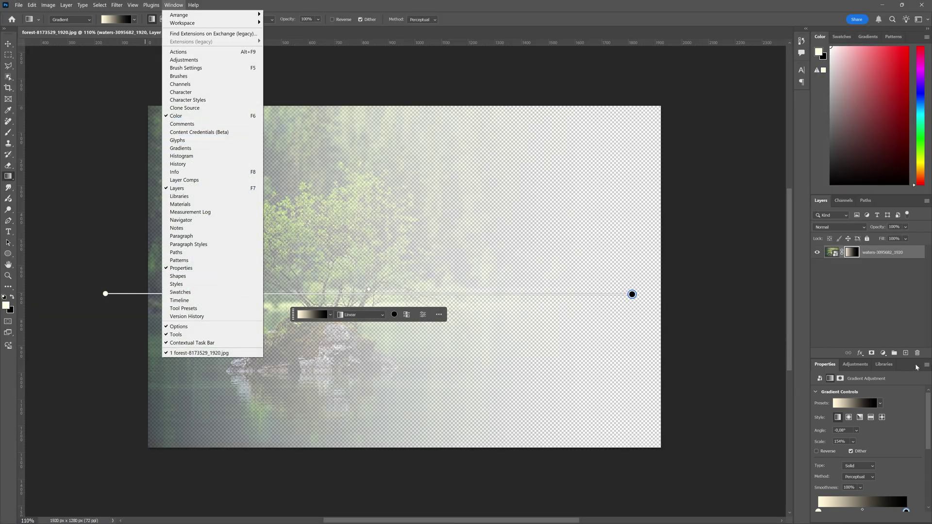
click(884, 396)
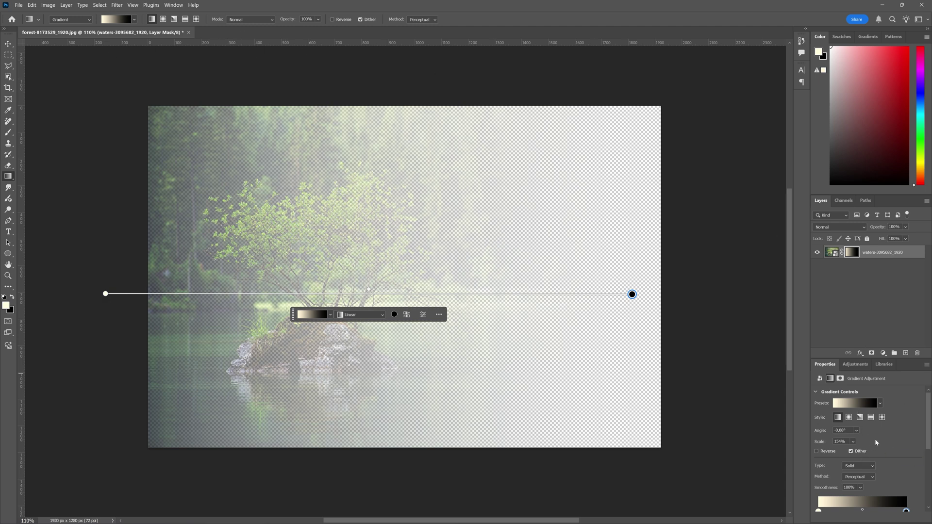
scroll(875, 440, down, 3)
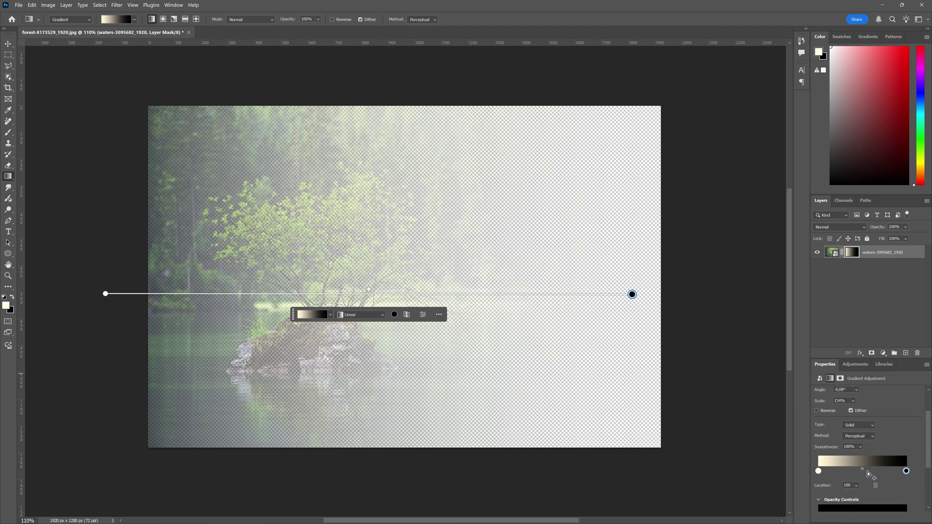
drag(861, 469, 894, 469)
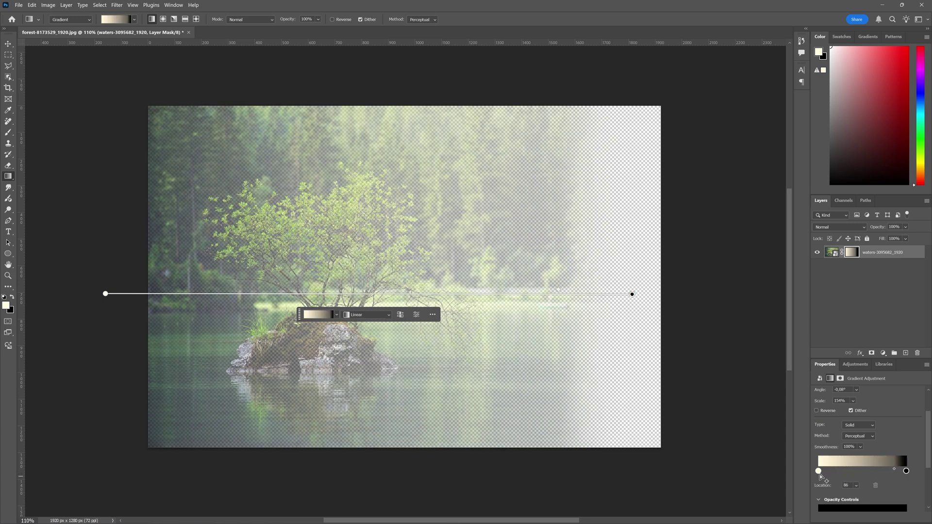
Add a new gradient stop and move it to location 65
click(865, 471)
drag(865, 472, 859, 472)
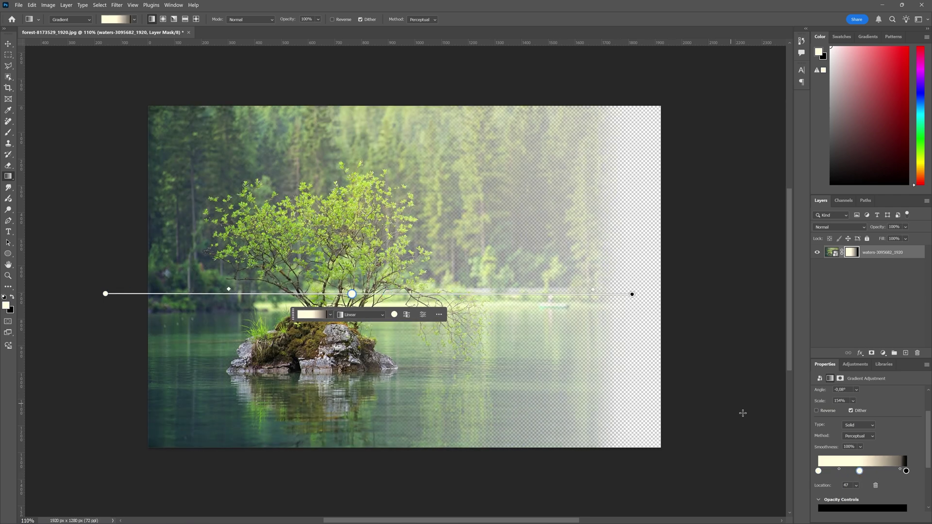
drag(859, 474, 881, 472)
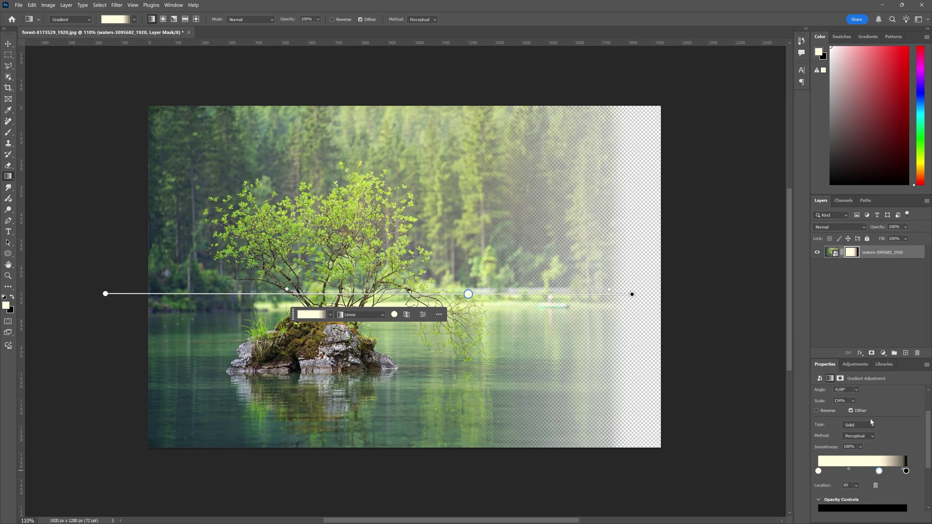
scroll(870, 421, up, 2)
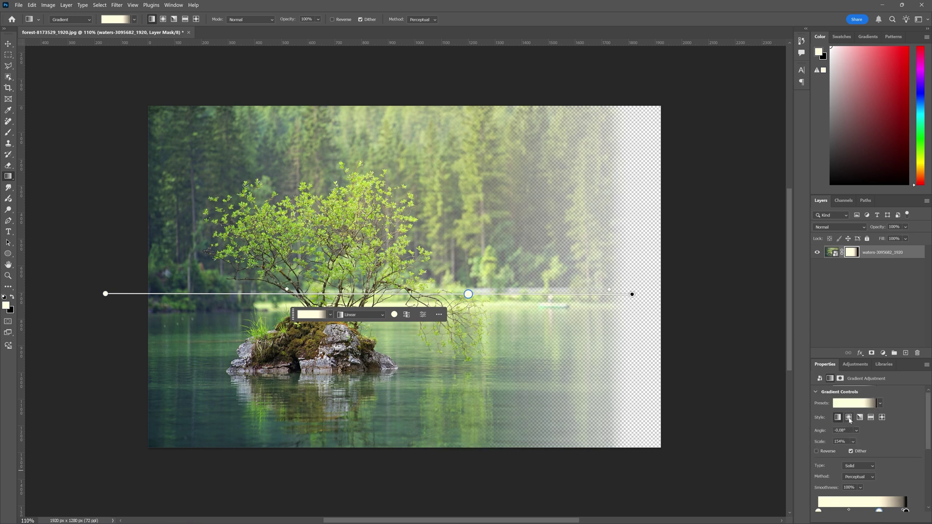
Try a radial gradient with an adjusted stop, then revert to linear
click(849, 418)
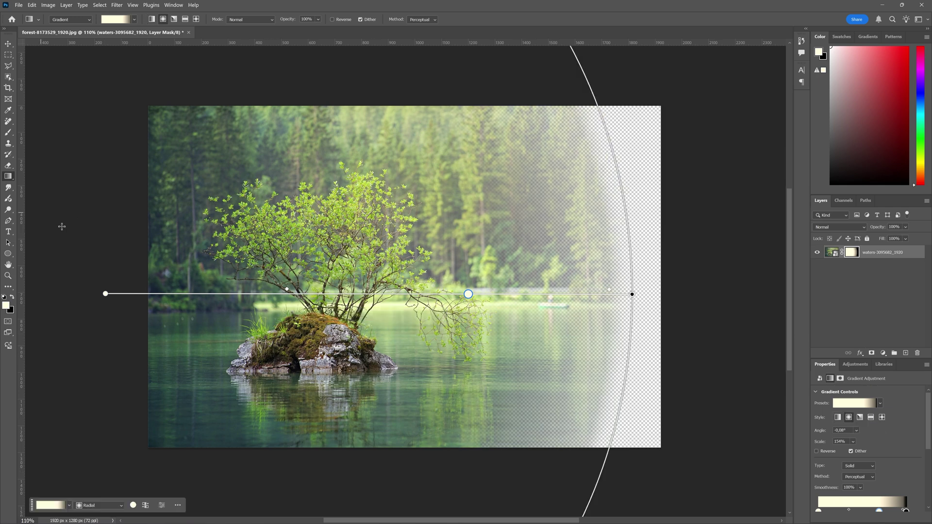
scroll(875, 485, down, 2)
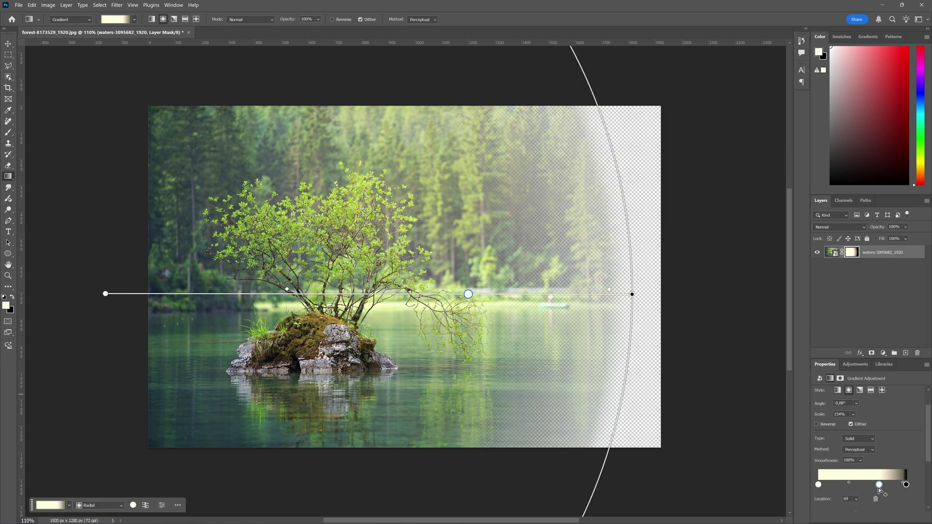
drag(878, 485, 850, 485)
click(838, 391)
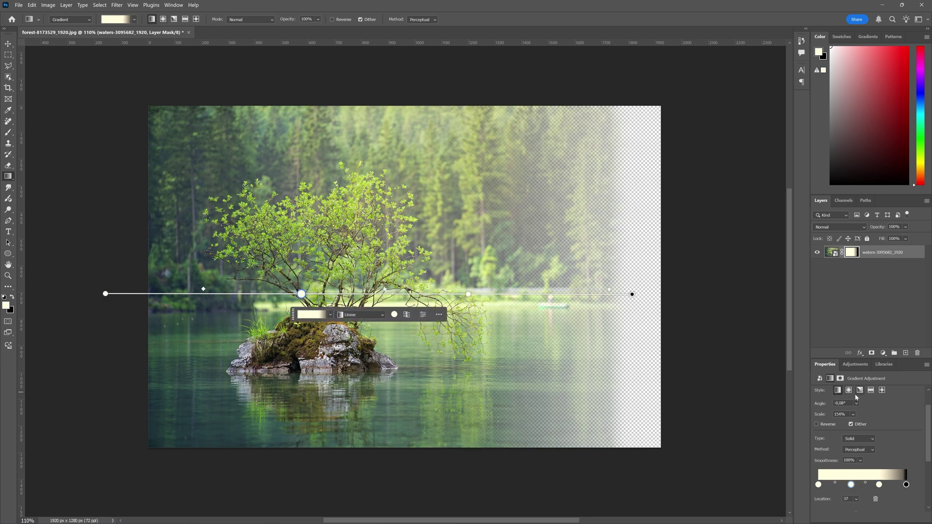
Reapply a radial gradient, centring it on the tree and shrinking it to about 72% scale
click(163, 19)
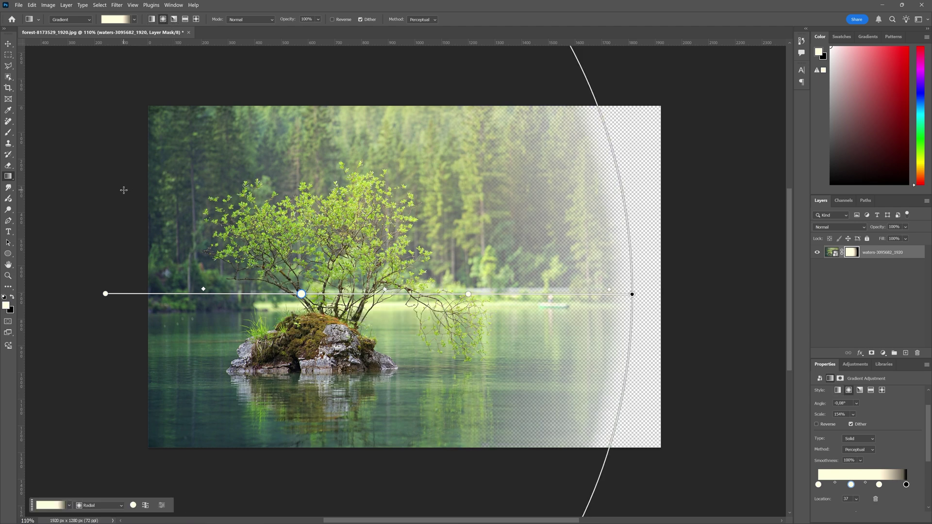
drag(632, 294, 478, 258)
drag(108, 295, 399, 272)
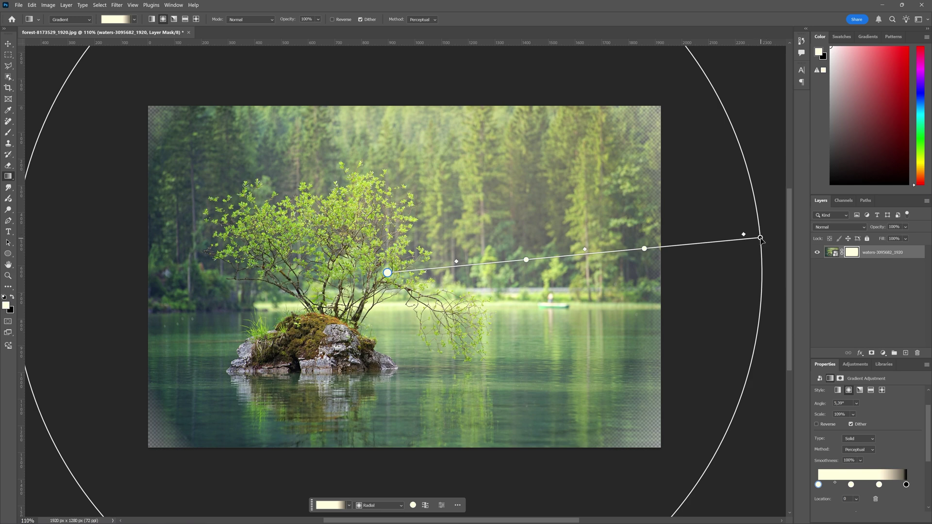
drag(761, 236, 635, 261)
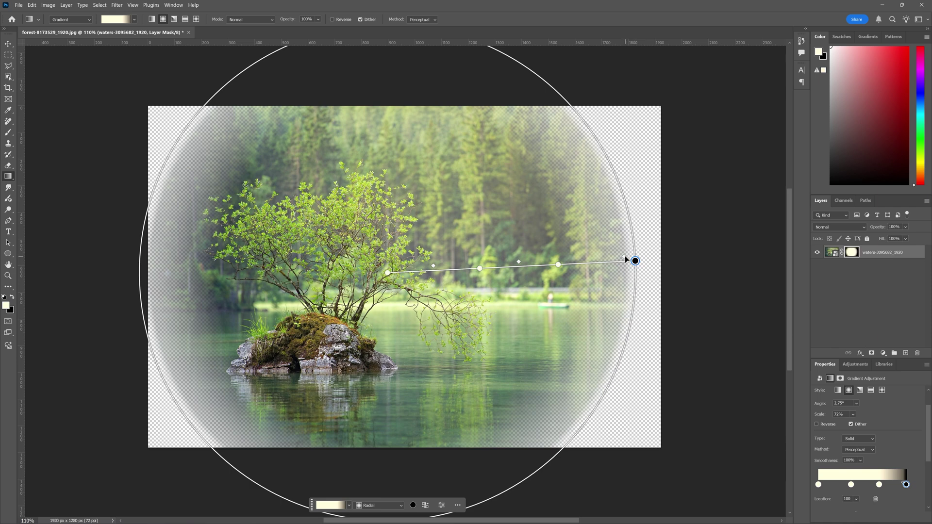
Try a downward-rotated angle gradient, then a reflected gradient at 62% scale
click(174, 19)
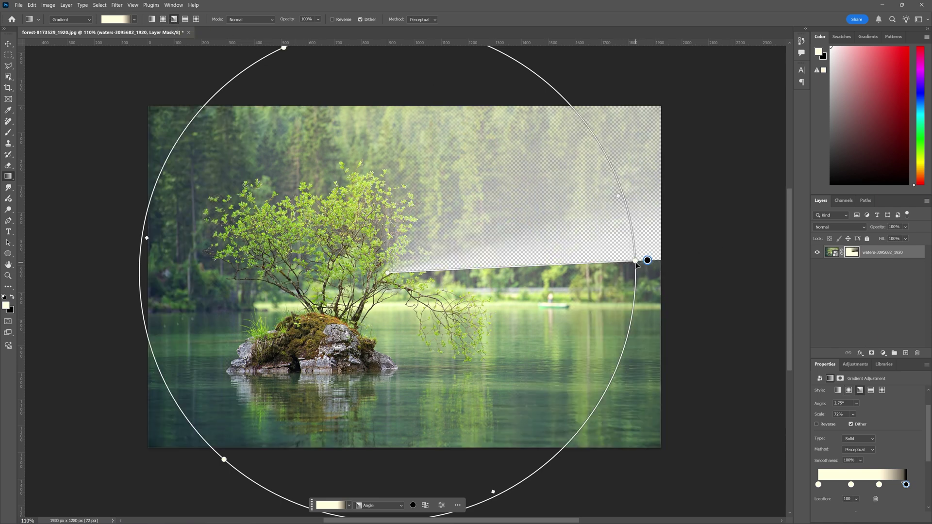
drag(636, 266, 586, 305)
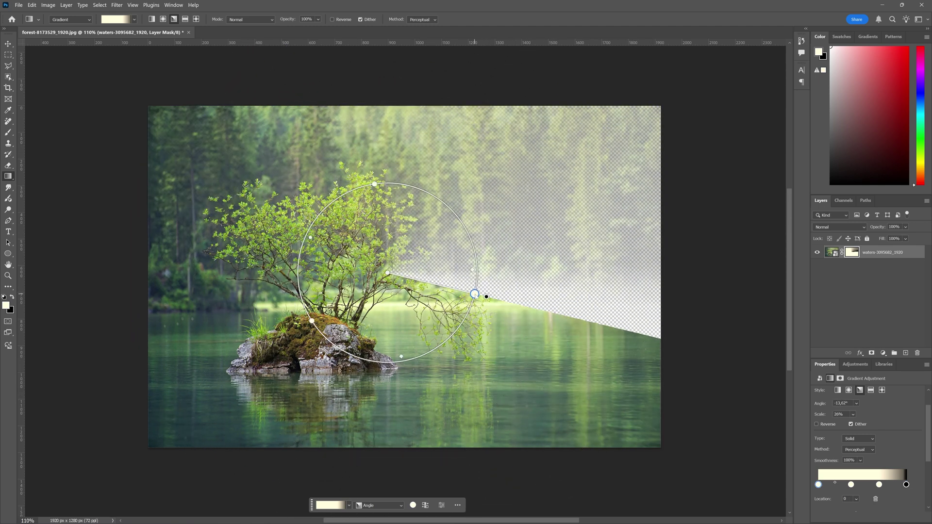
click(186, 20)
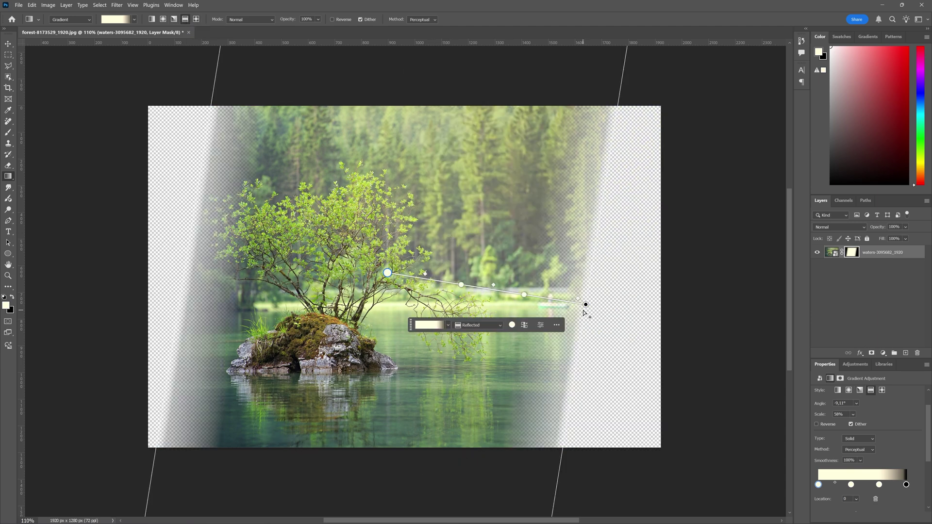
mouse_move(586, 306)
mouse_down()
mouse_move(670, 312)
mouse_move(464, 293)
mouse_move(620, 319)
mouse_move(596, 315)
mouse_up()
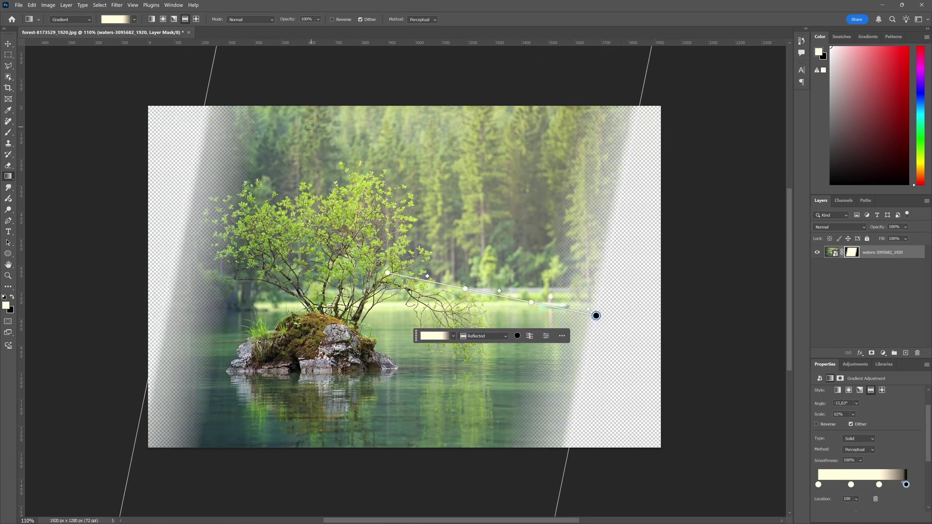
Use a diamond gradient at 90% scale, with stops at locations 67 and 95
click(196, 19)
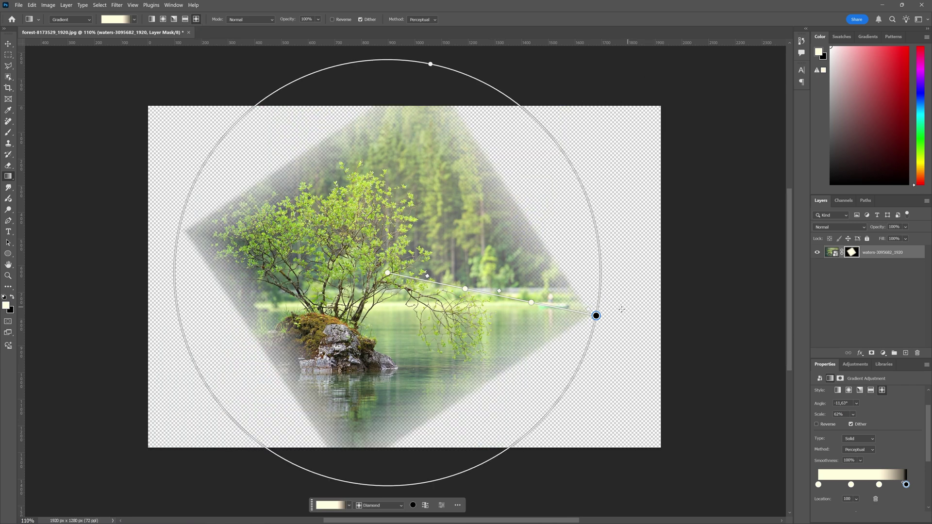
drag(598, 316, 694, 309)
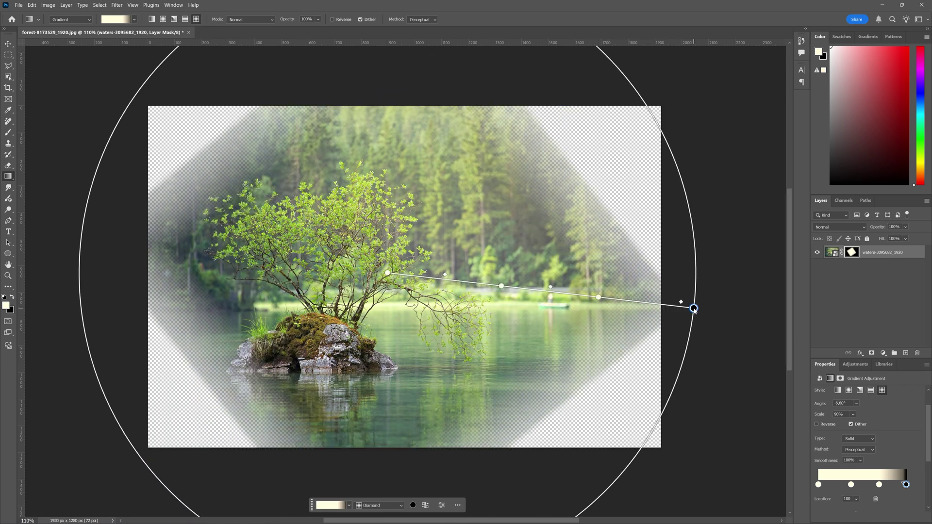
click(879, 484)
drag(879, 484, 911, 518)
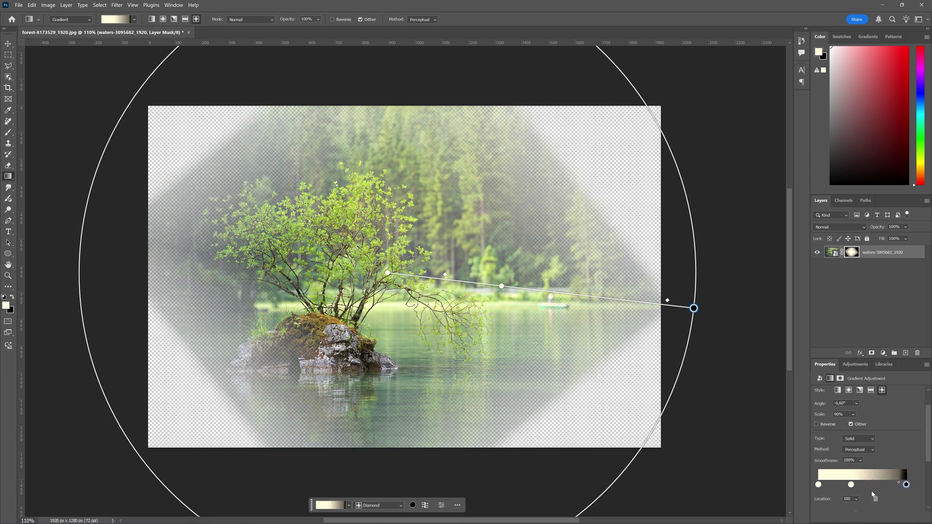
click(889, 485)
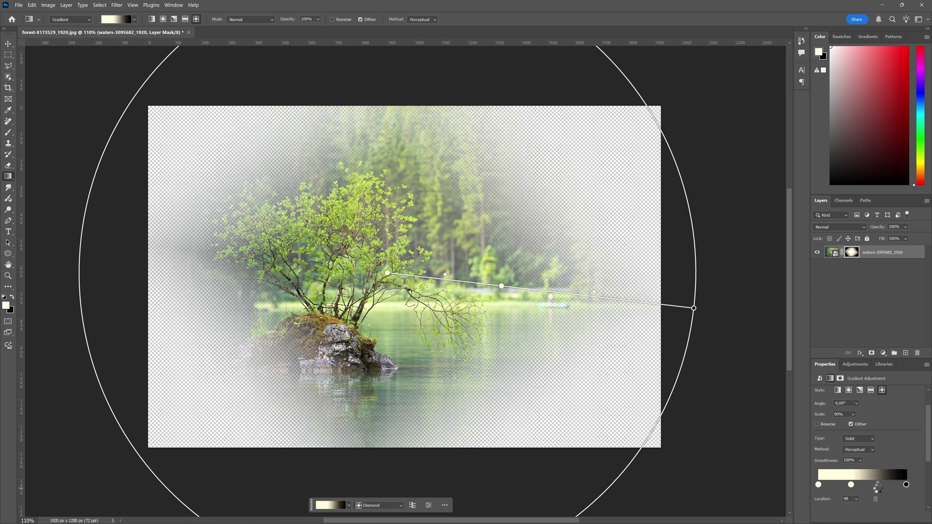
mouse_move(889, 484)
mouse_down()
mouse_move(905, 485)
mouse_move(870, 486)
mouse_move(899, 485)
mouse_move(879, 486)
mouse_up()
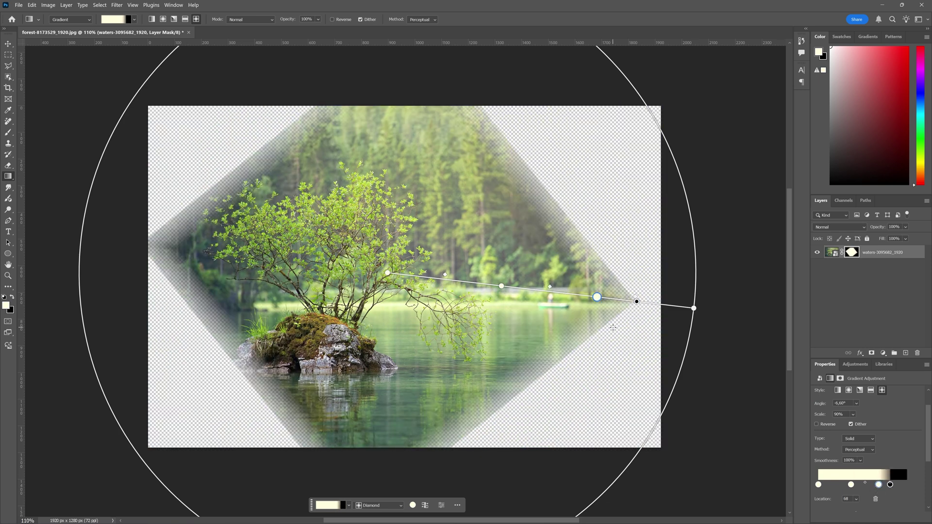
Switch the mask back to a radial gradient and shrink it to about 66% scale
click(163, 20)
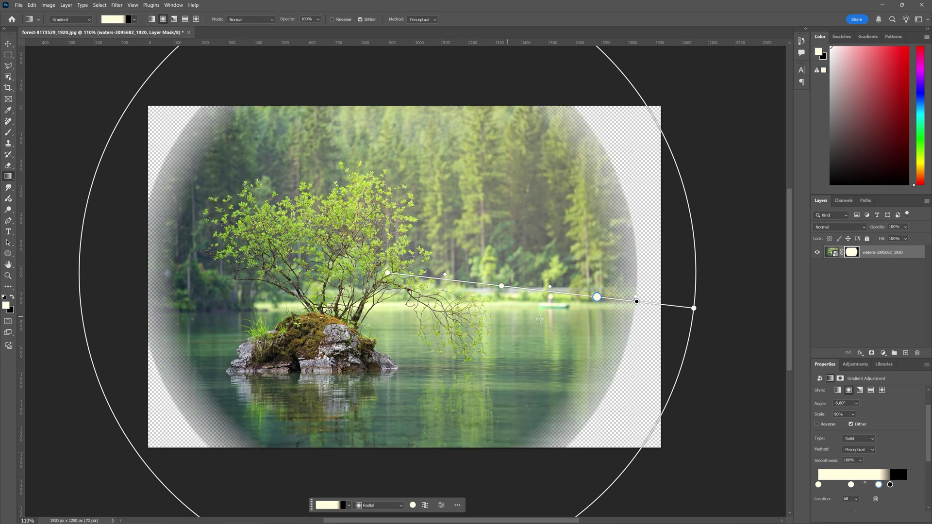
drag(694, 308, 610, 326)
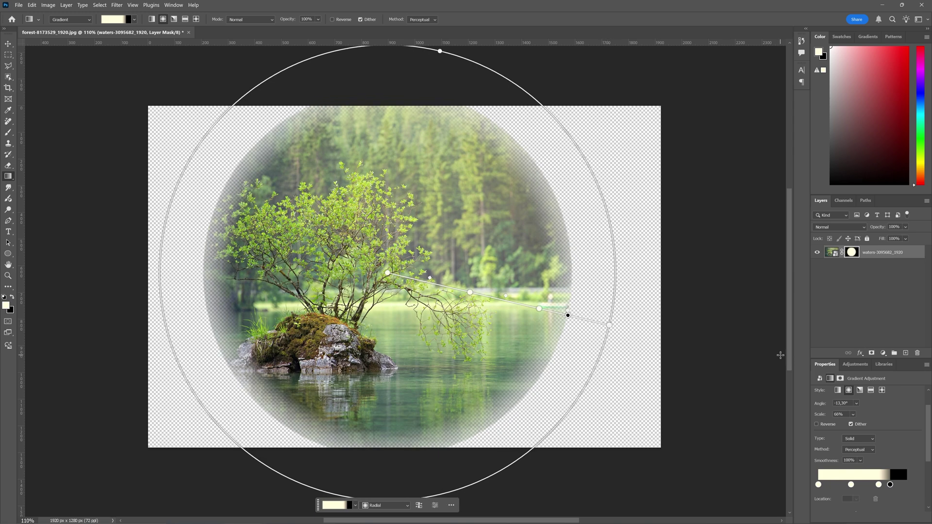